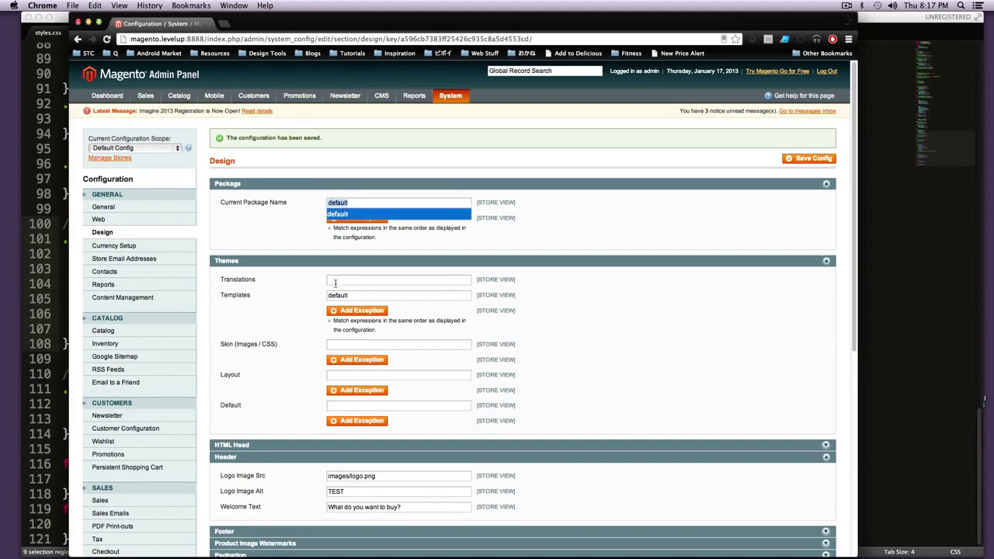
Open the store's front end at magento.levelup:8888 in a new browser tab, copying the address from the admin URL.
click(339, 295)
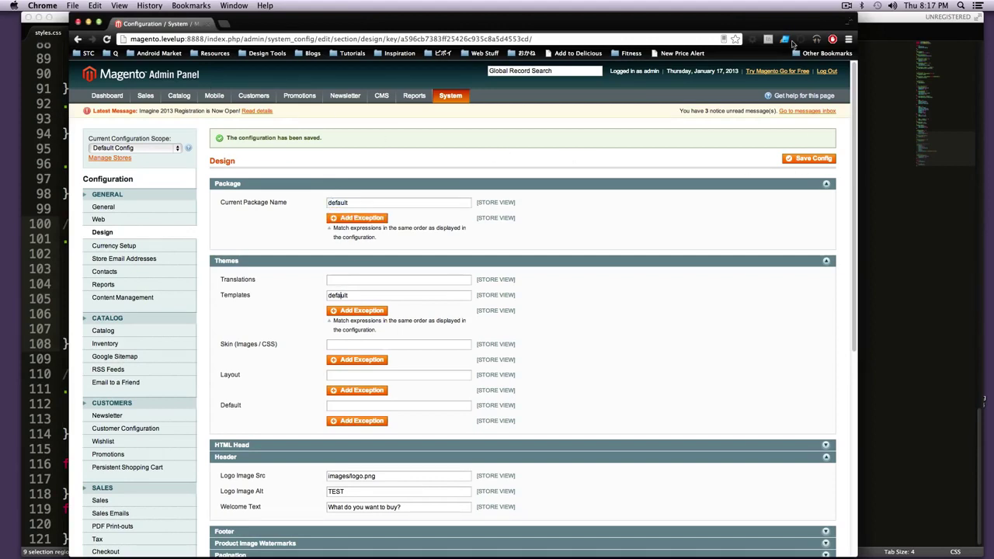
click(200, 38)
click(204, 39)
drag(204, 39, 132, 39)
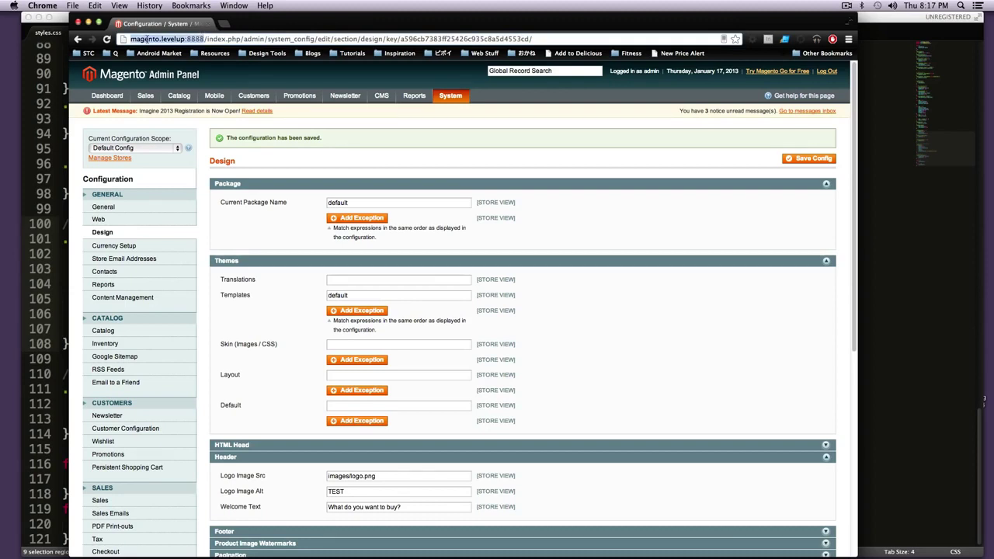
key(super+c)
click(214, 23)
key(super+v)
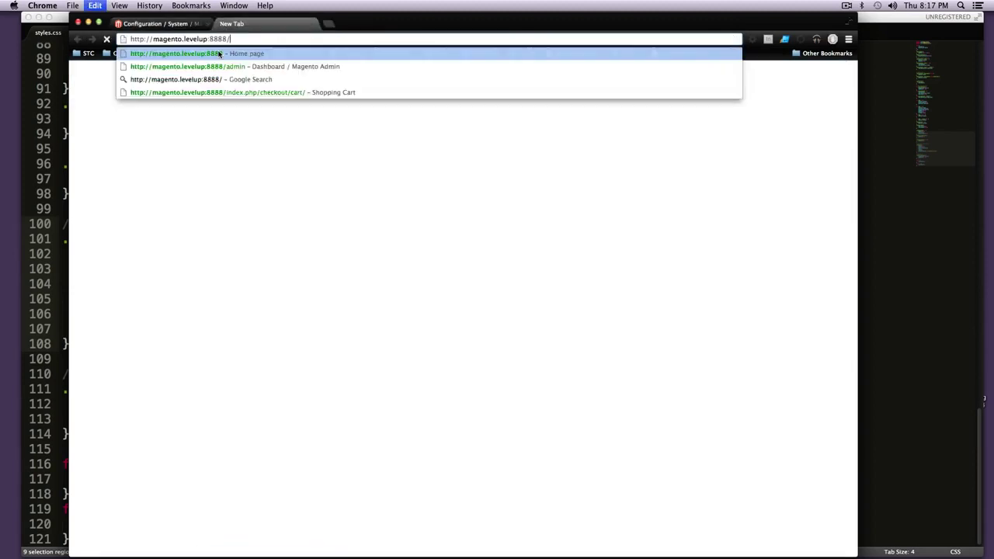
key(Return)
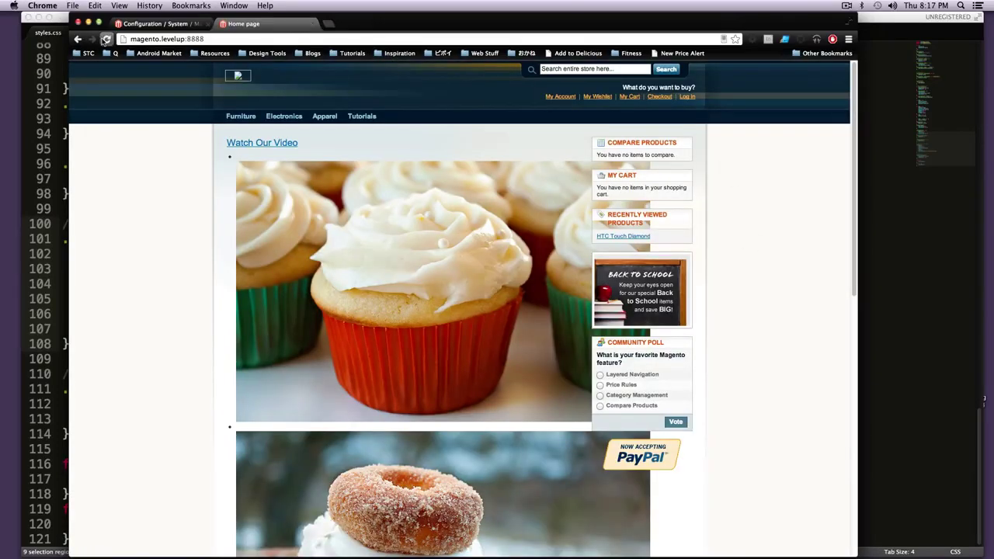
Reload the storefront home page and look it over from the header down to the footer.
click(106, 39)
scroll(226, 257, down, 5)
scroll(226, 257, down, 3)
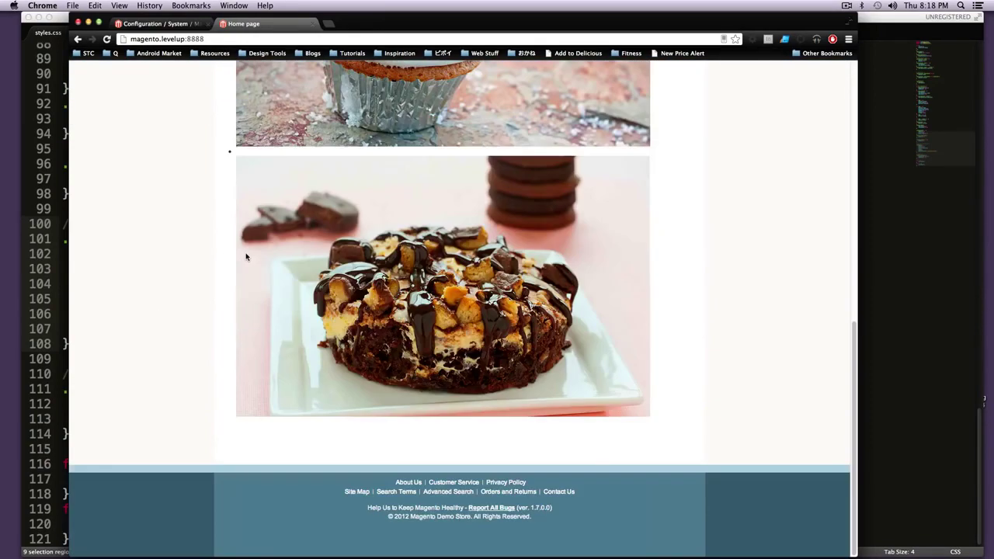
scroll(455, 266, up, 6)
scroll(455, 267, up, 2)
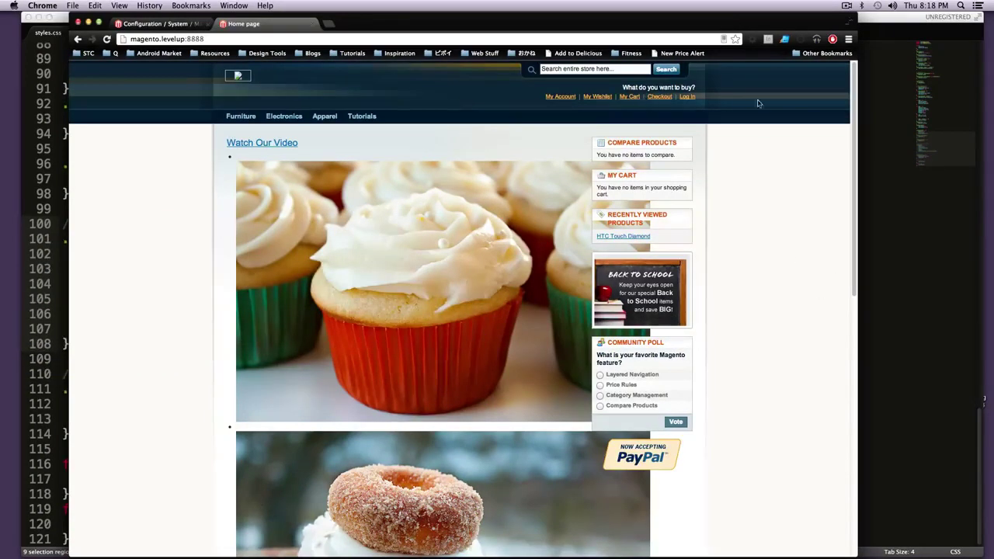
Browse the Electronics category filtered to Cell Phones and open the Nokia 2610 Phone product page.
mouse_move(289, 116)
click(294, 119)
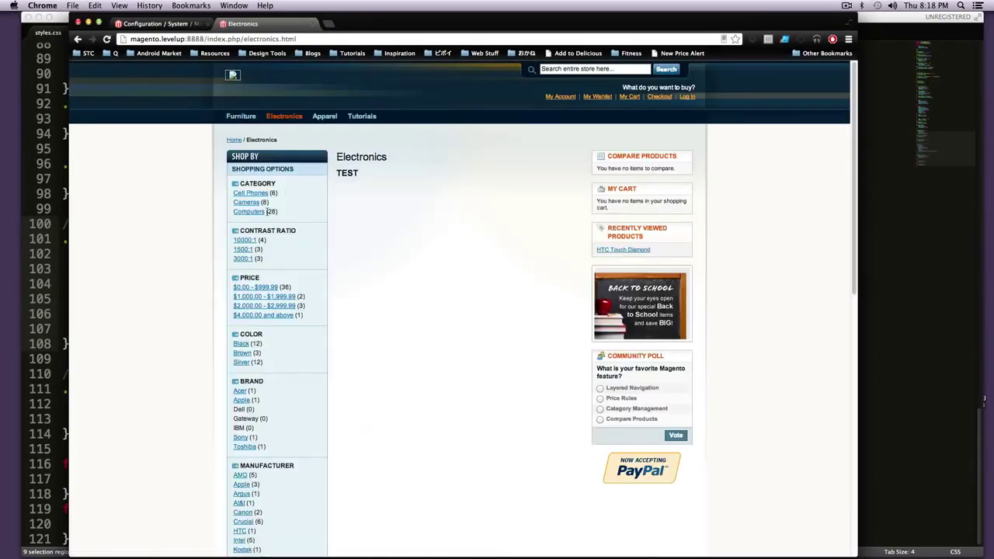
click(250, 194)
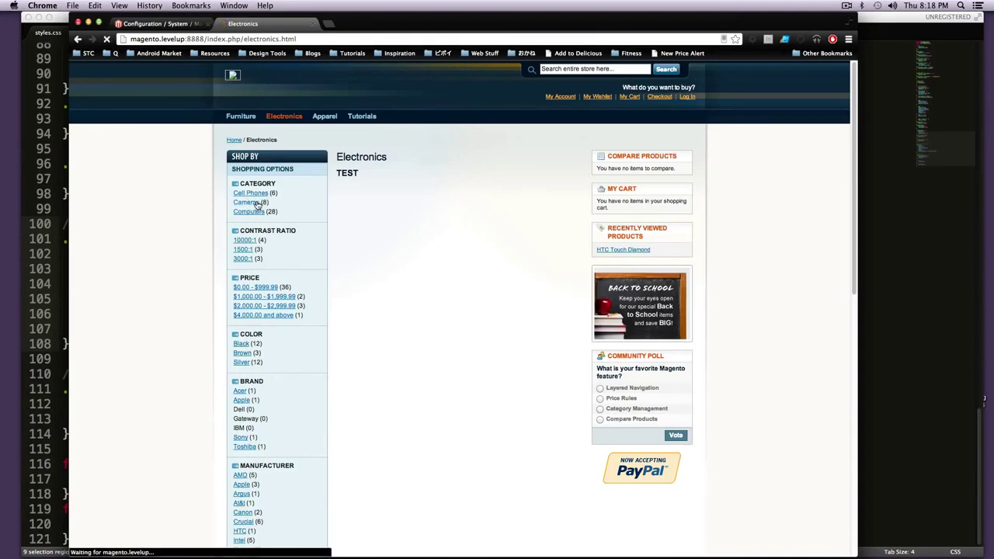
click(160, 25)
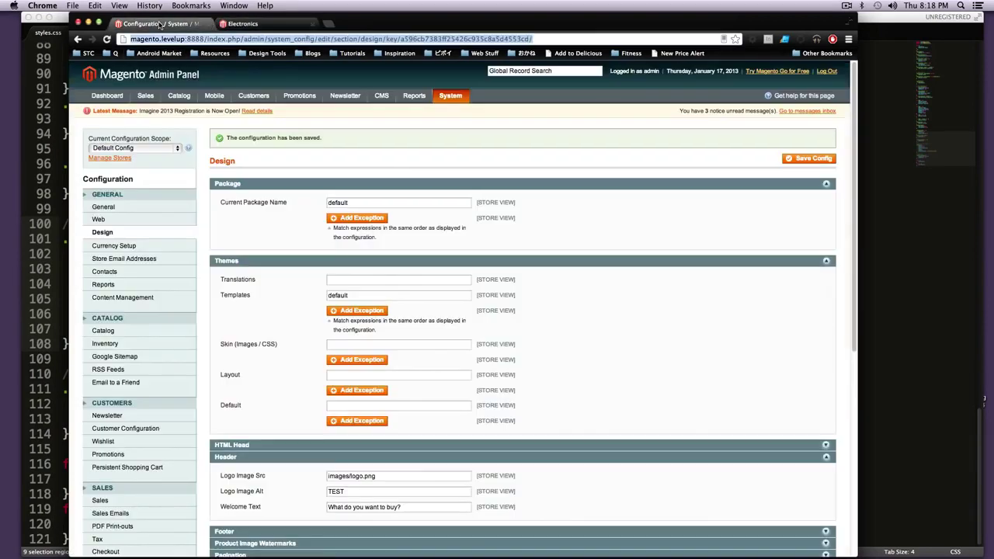
click(258, 24)
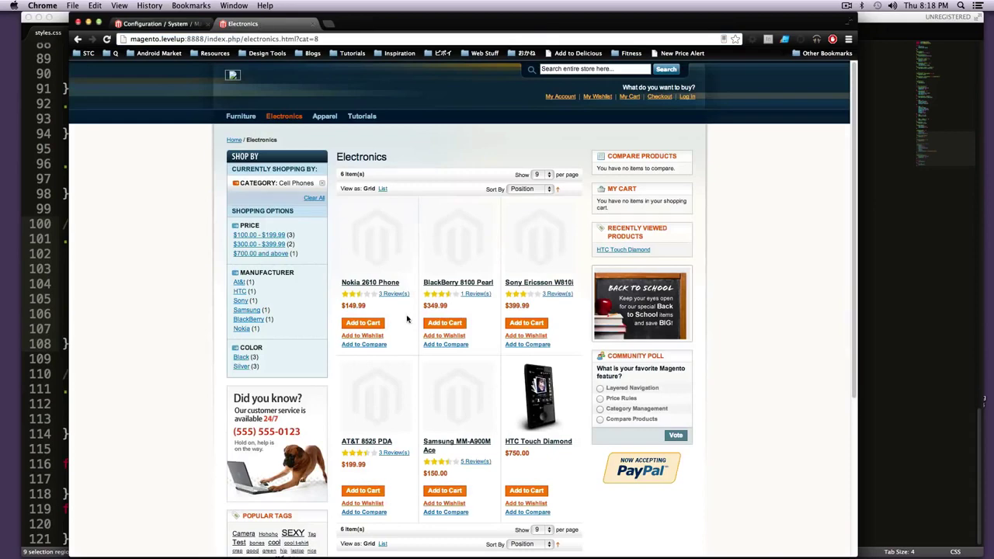
click(367, 284)
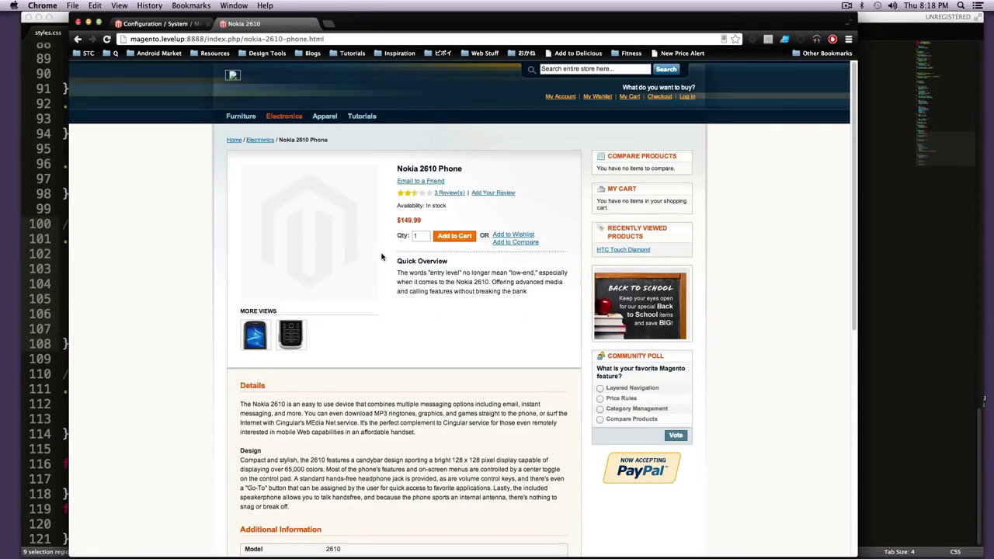
Look through the Nokia 2610 Phone page, from the purchase area to the details, additional information and product tags.
scroll(427, 311, down, 1)
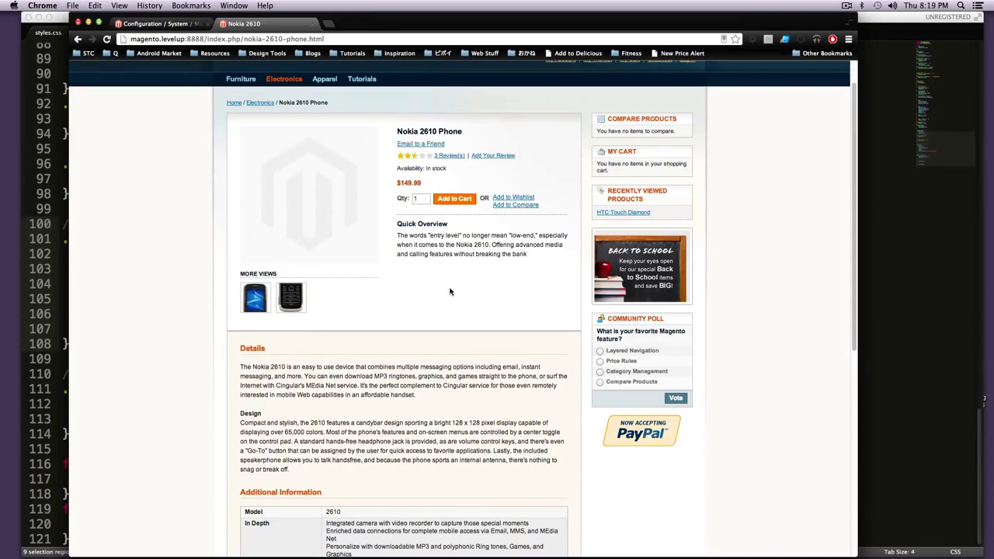
scroll(455, 292, down, 2)
scroll(453, 291, up, 4)
scroll(453, 290, down, 5)
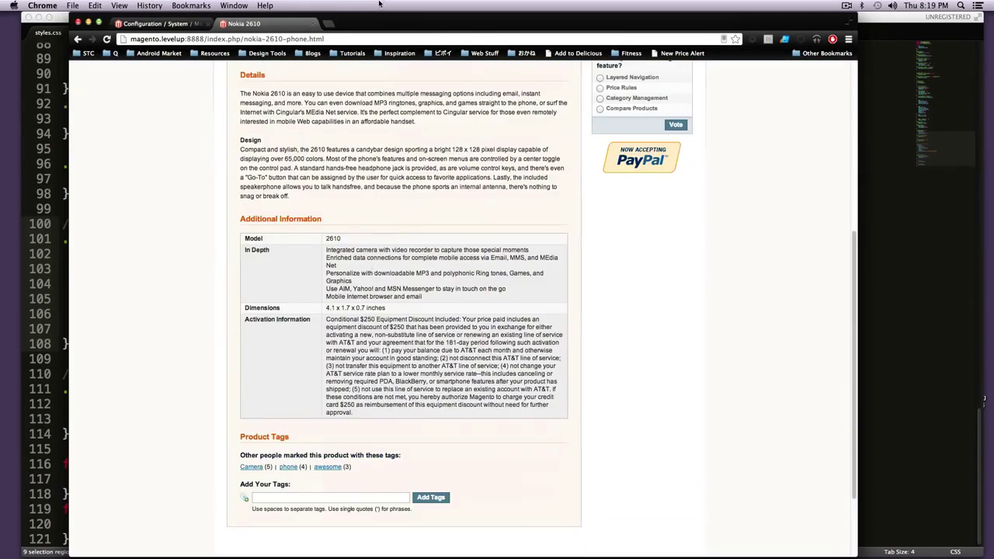
scroll(432, 167, up, 5)
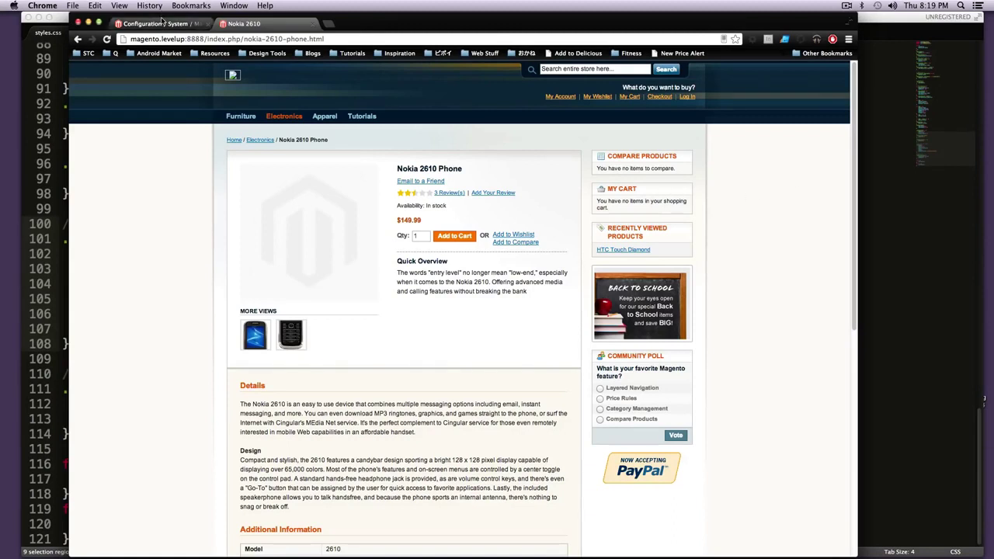
Return to the Magento admin panel and open the Manage Products list.
click(164, 23)
mouse_move(162, 99)
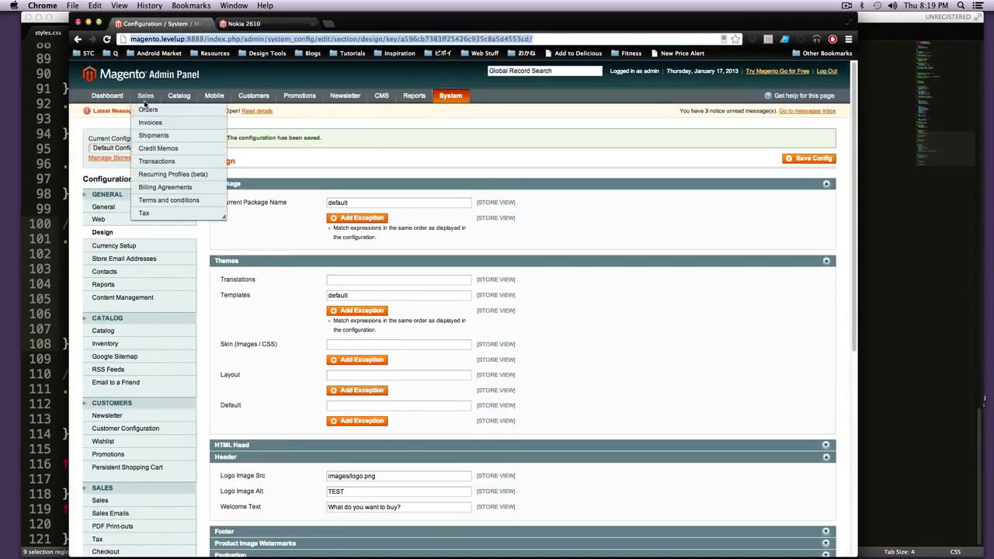
click(186, 109)
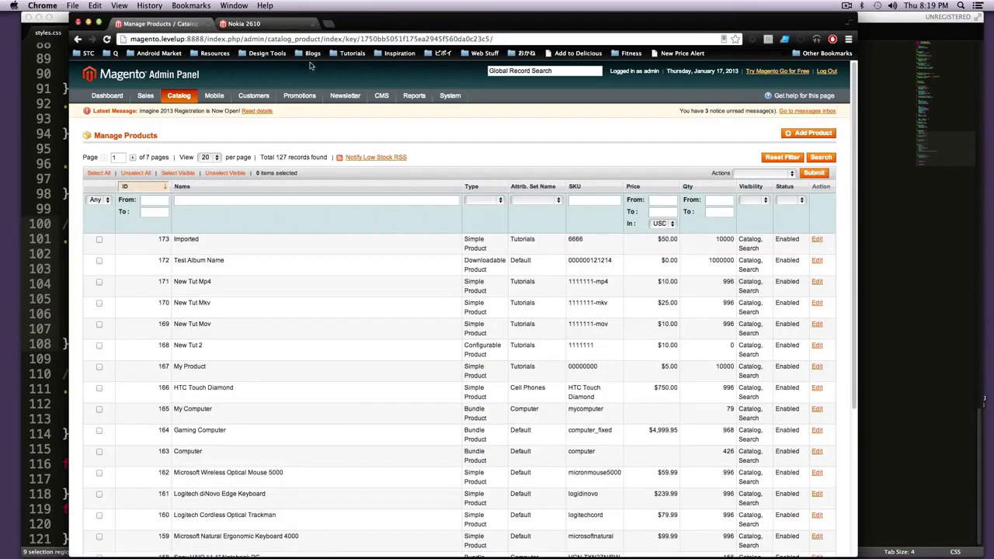
Copy the product name from the storefront page and filter the admin product list by the name "Nokia 2610 Phone".
click(265, 24)
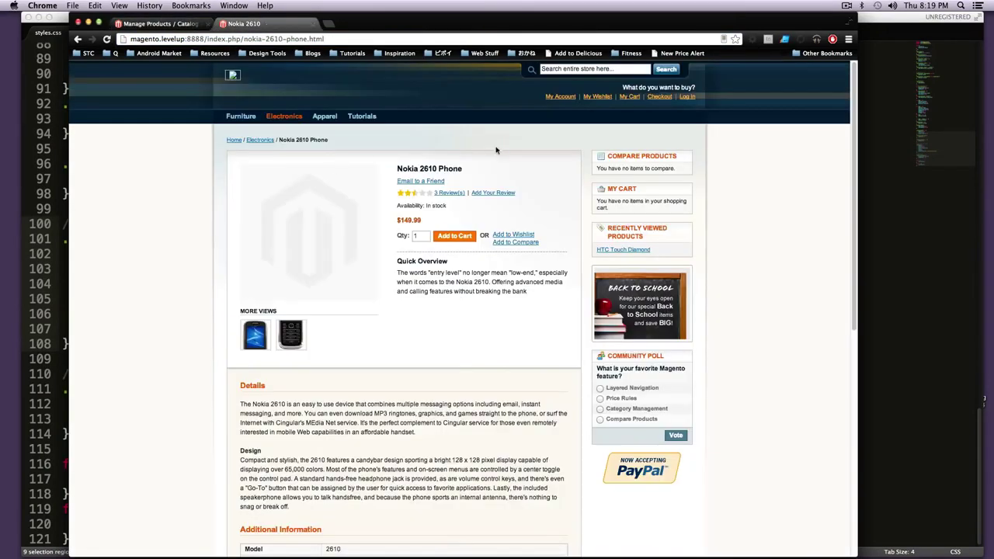
double_click(455, 168)
triple_click(458, 168)
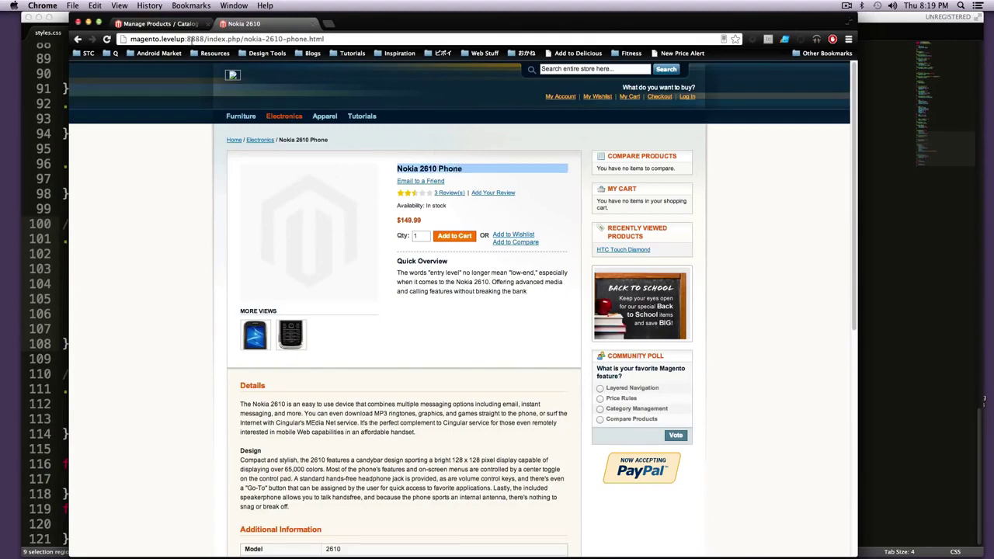
click(160, 23)
click(224, 199)
key(super+v)
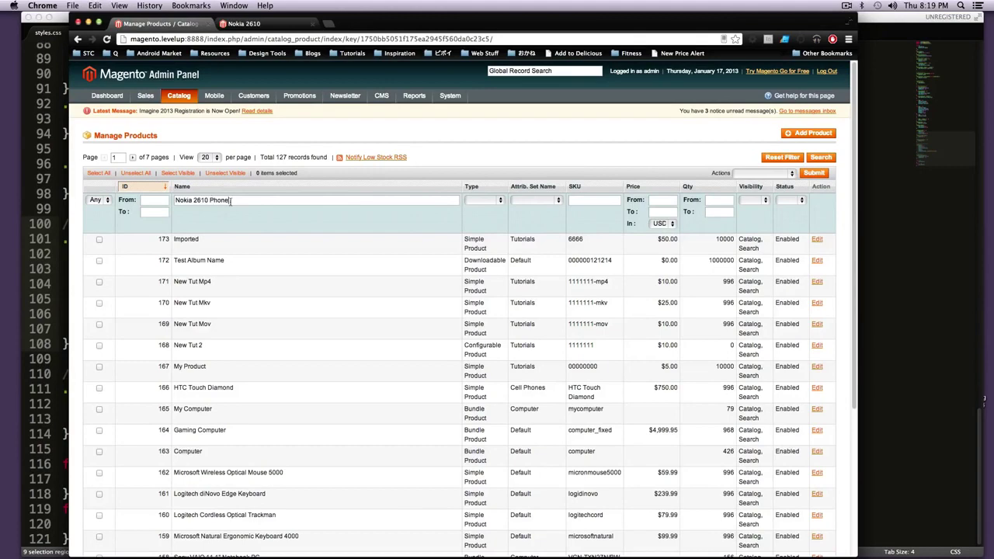
key(Return)
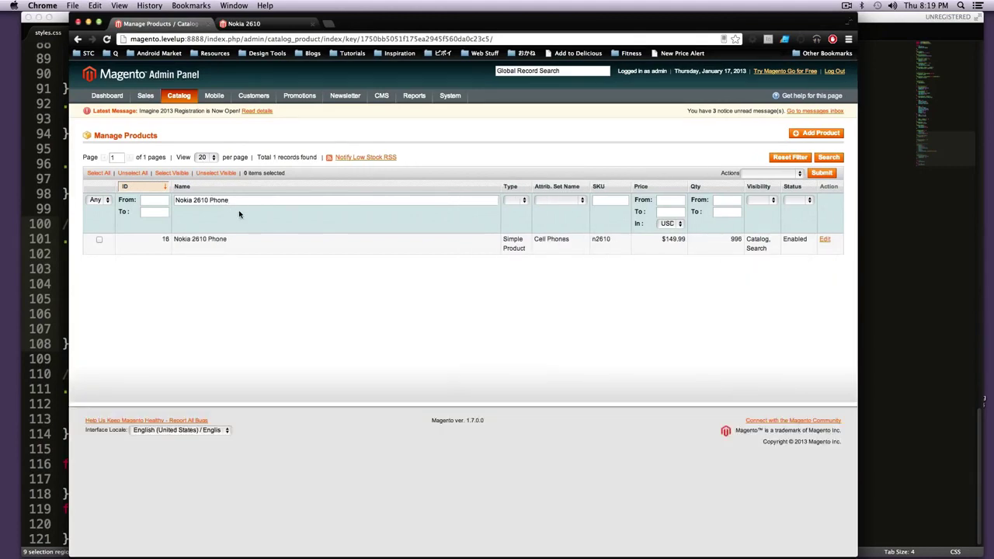
Open the Nokia 2610 Phone for editing and add a new blank custom option to it.
click(227, 240)
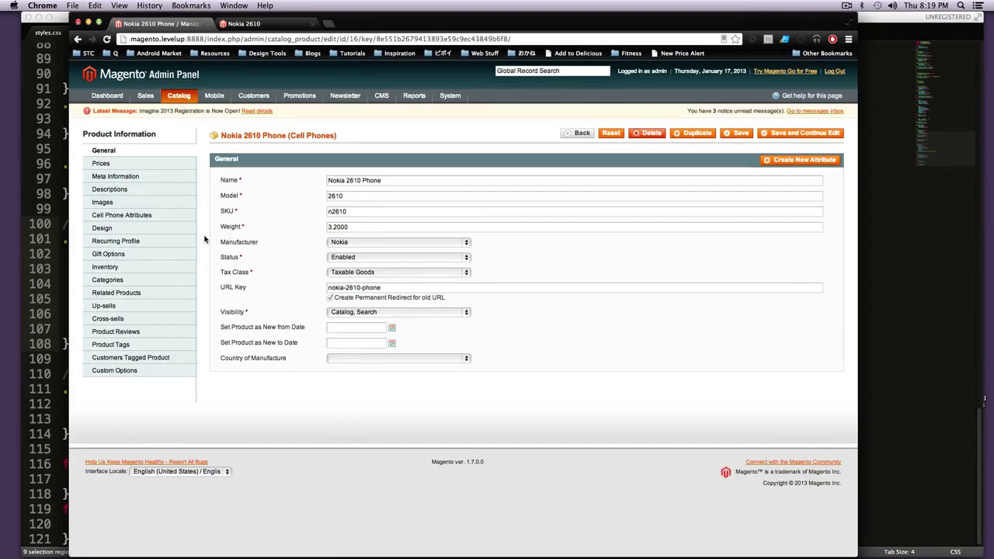
click(140, 378)
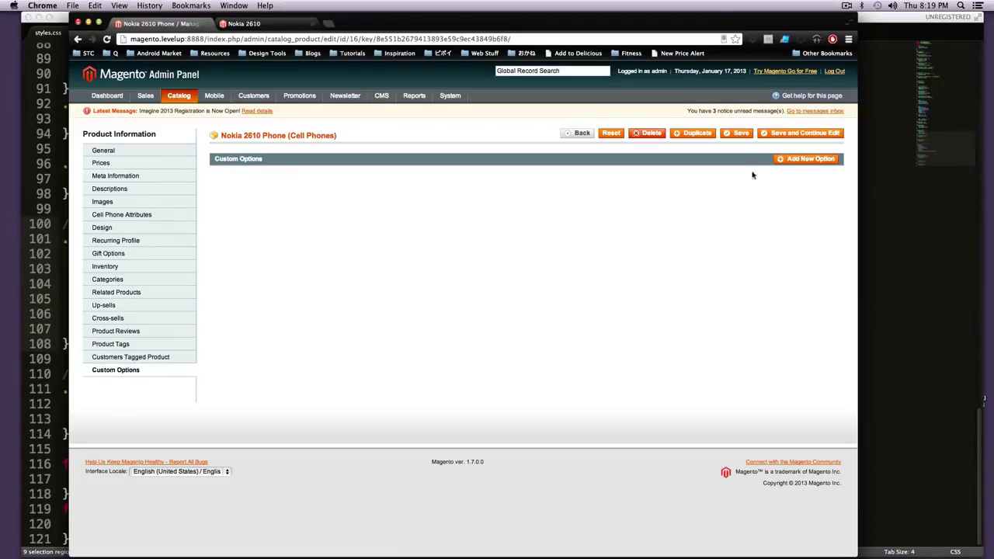
click(800, 162)
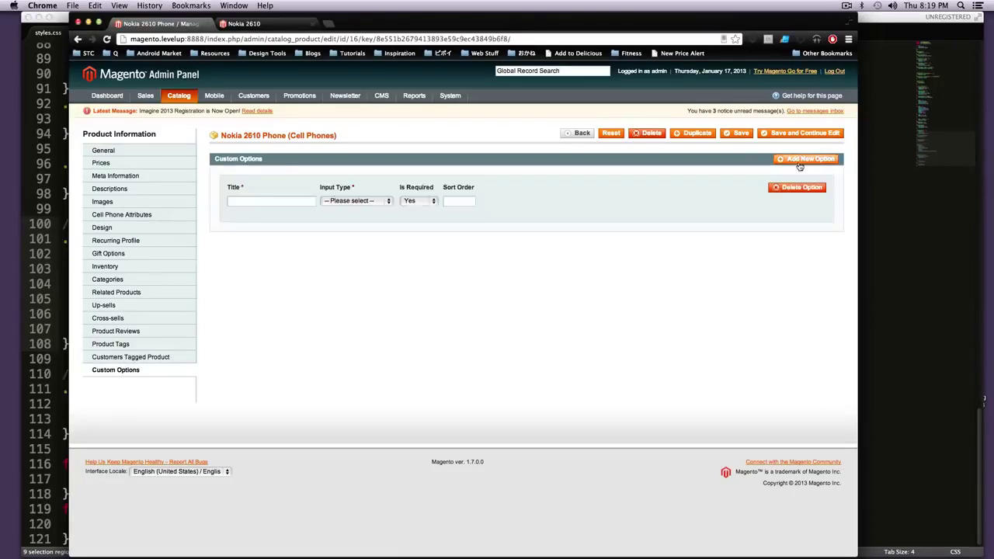
Title the custom option "Color", with input type Drop-down, required set to Yes and sort order 0.
click(264, 205)
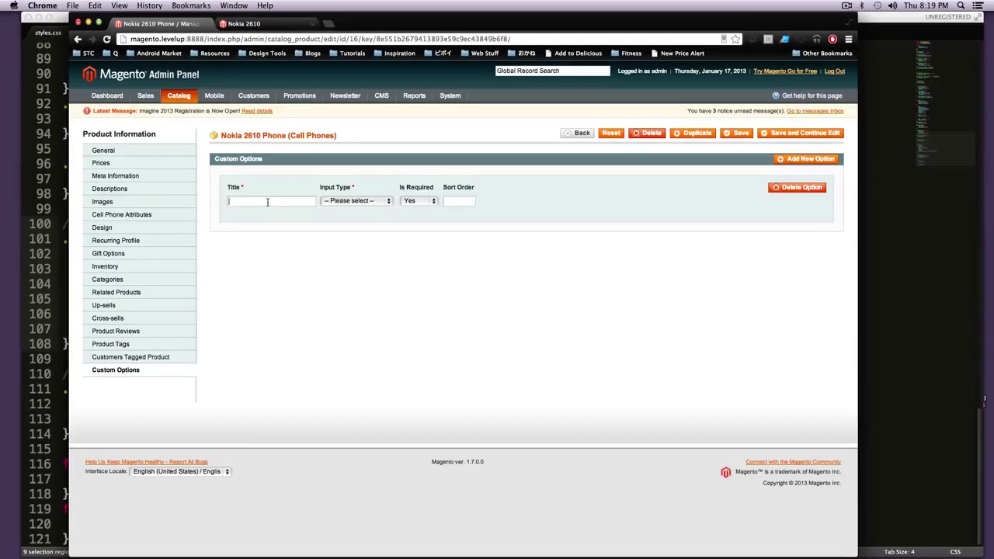
text(Color)
click(329, 202)
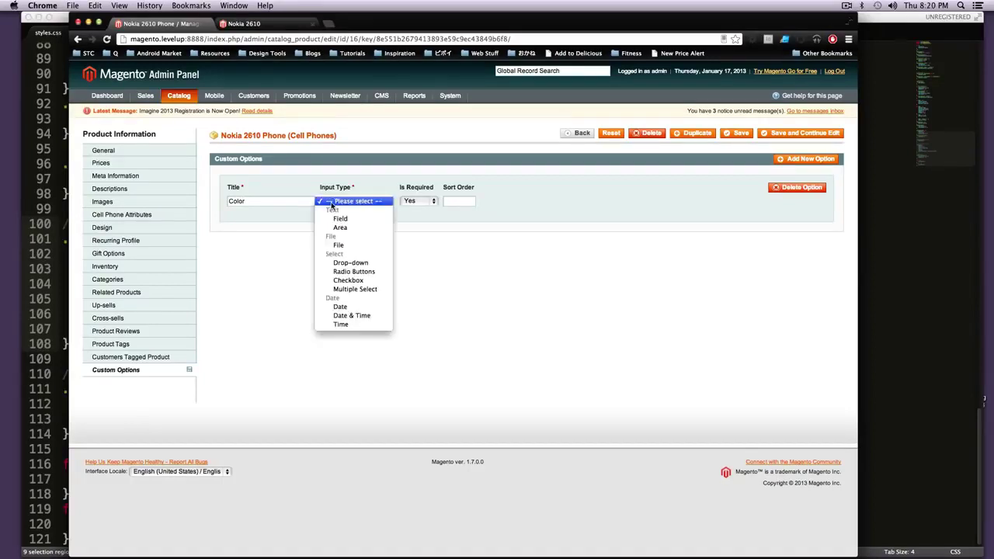
click(355, 262)
click(371, 202)
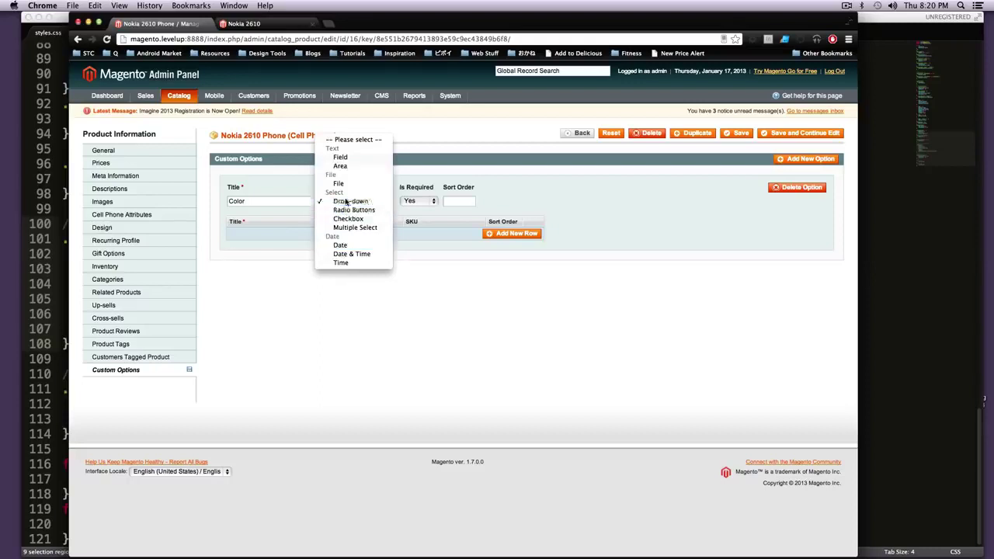
click(350, 201)
click(429, 202)
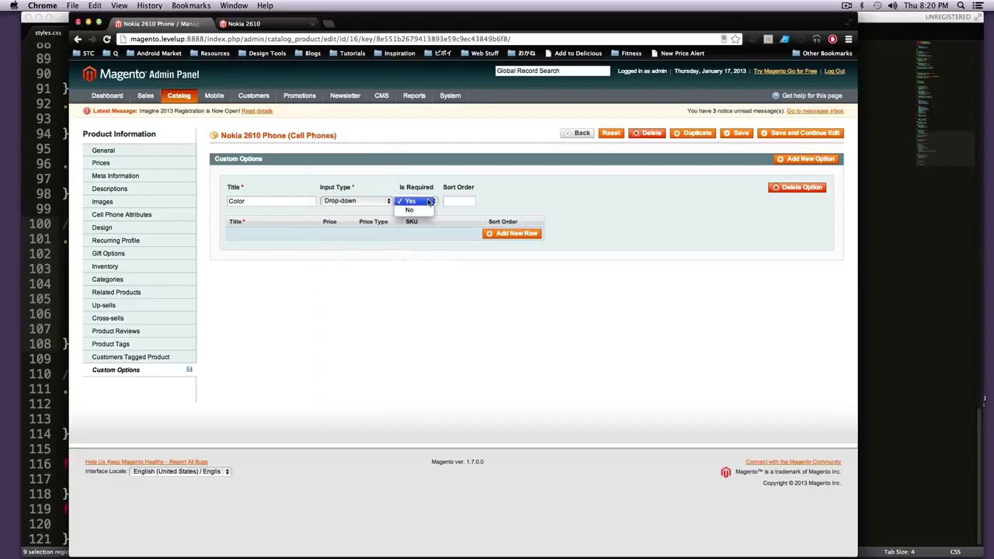
click(426, 202)
click(449, 202)
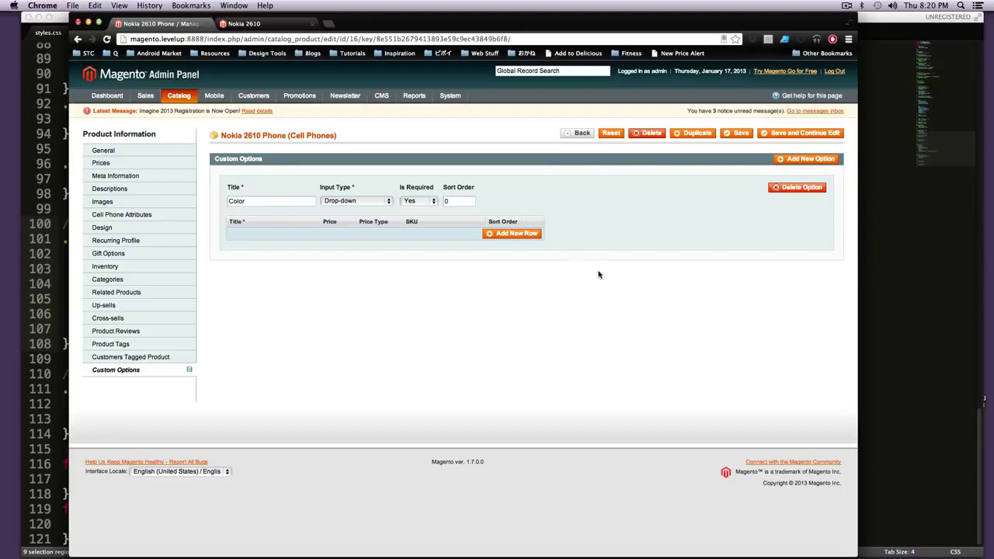
Add three value rows to the Color option, titled Blue, BLACK and Red.
click(523, 234)
click(520, 247)
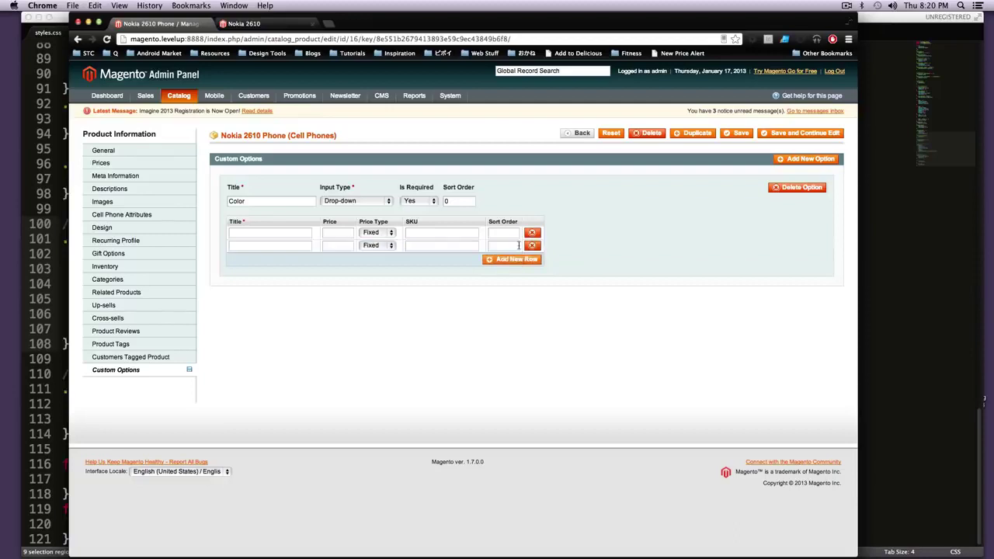
click(512, 260)
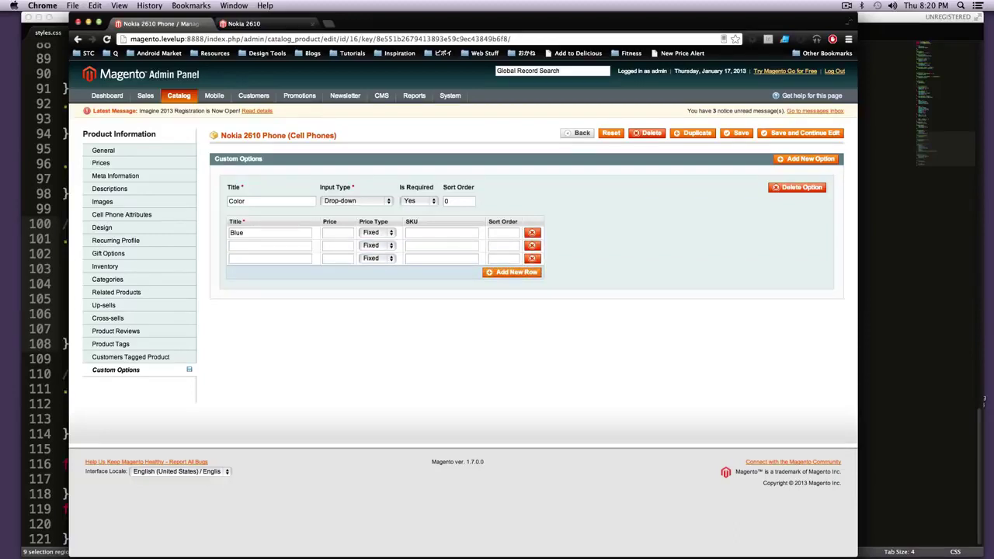
click(273, 248)
text(BLACK)
text(Red)
Switch the Red value's price type to percent and set its price to 10.
click(376, 258)
click(372, 269)
click(329, 260)
text(10%)
key(BackSpace)
Set the sort orders of the three color values to 0, 1 and 2 from first to last, and save the product.
click(422, 246)
click(504, 232)
text(0)
click(505, 245)
text(1)
click(506, 259)
text(2)
click(437, 233)
click(728, 135)
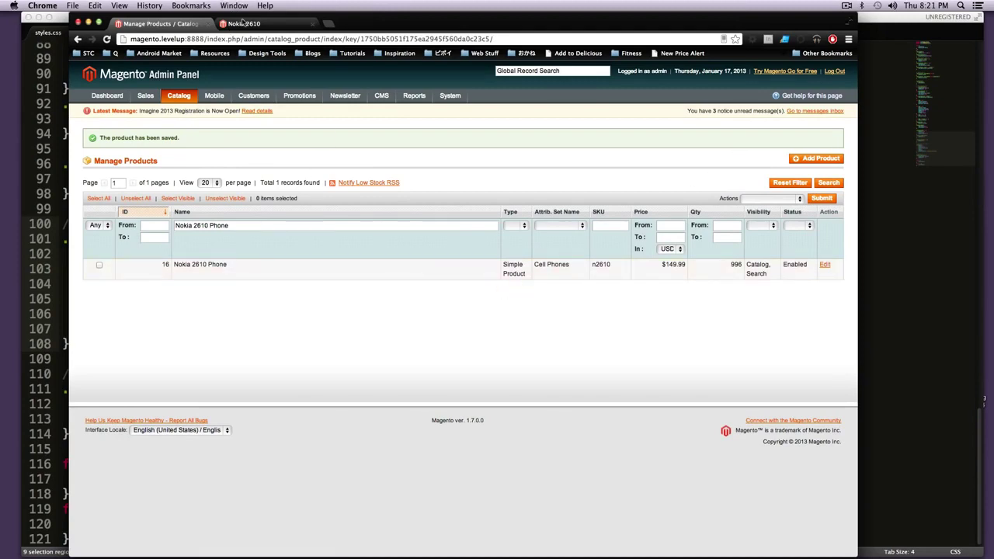
Reload the Nokia 2610 Phone page on the storefront and check its prices and the Color option.
click(256, 23)
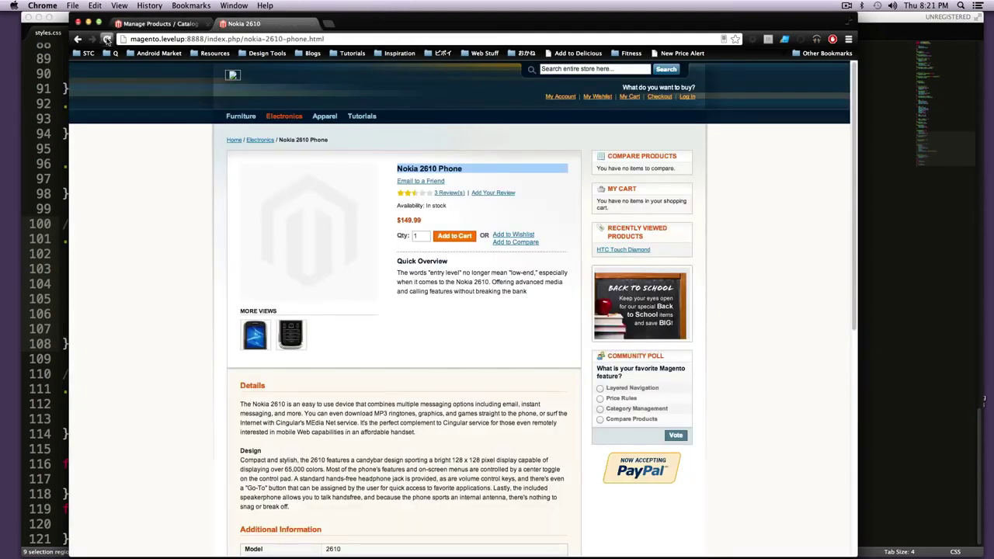
click(107, 39)
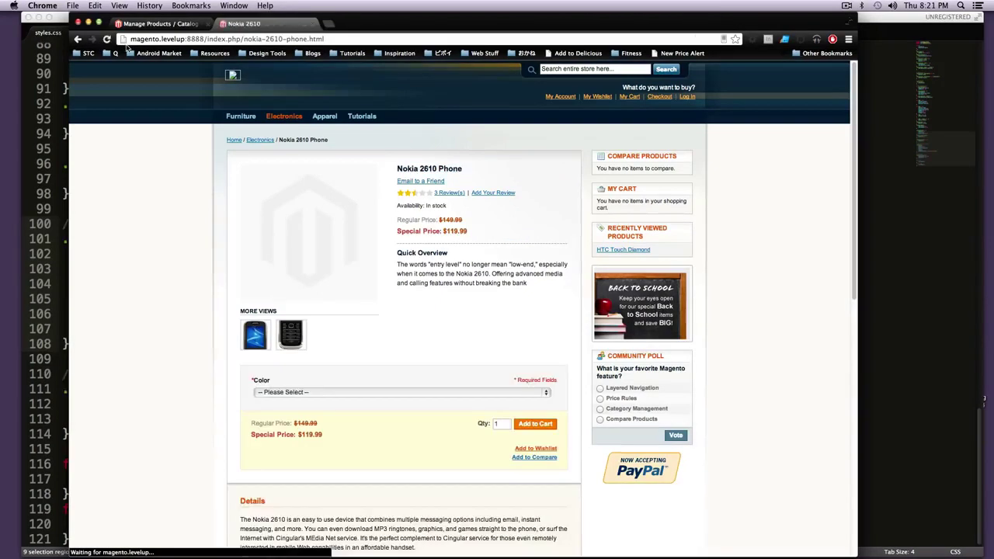
drag(420, 221, 510, 233)
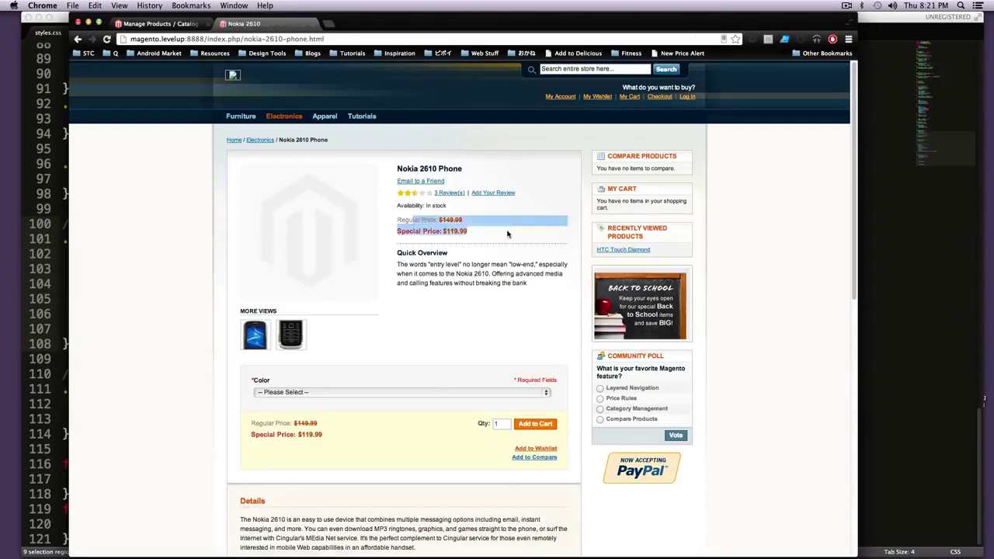
click(511, 234)
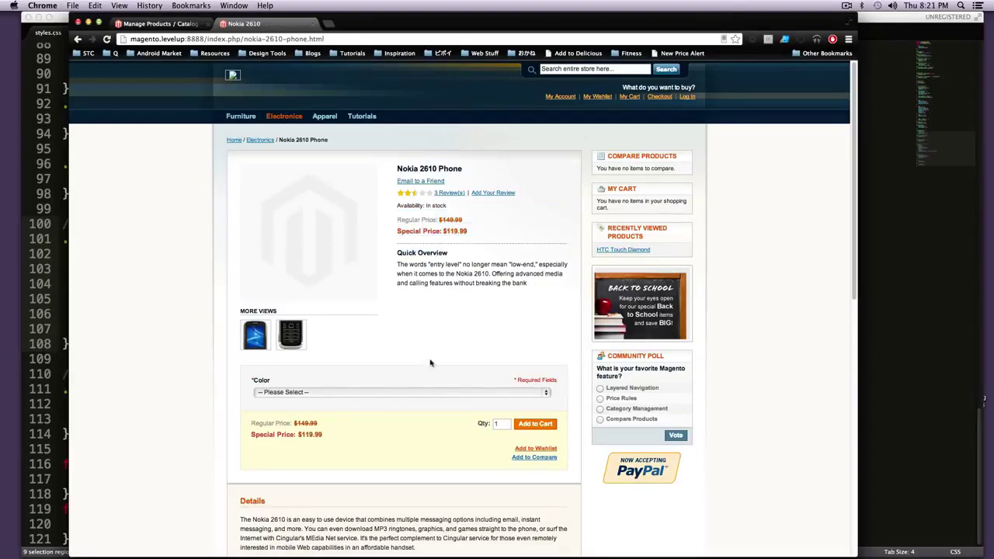
Switch the storefront Color option to Red, Blue and back to no selection, comparing the product prices for each choice.
click(390, 394)
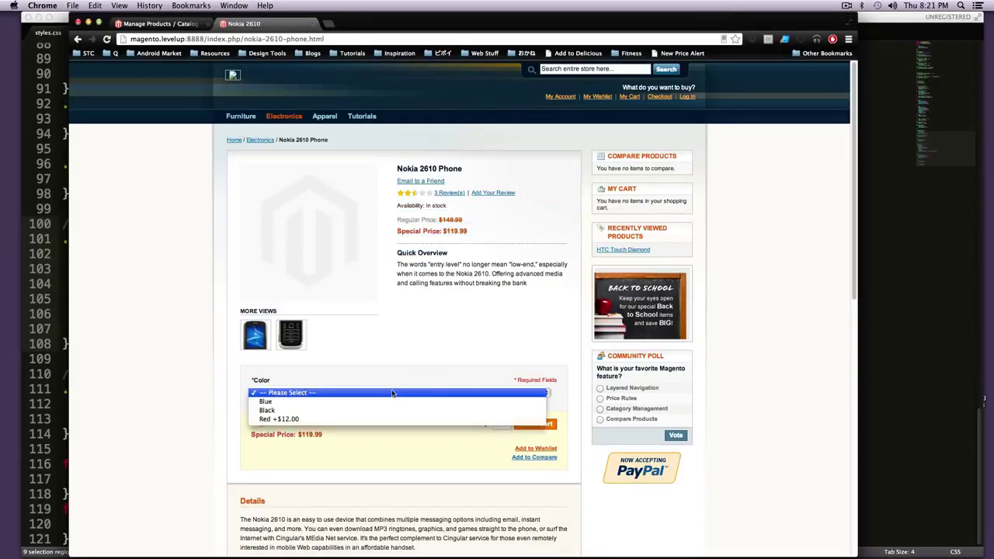
click(351, 419)
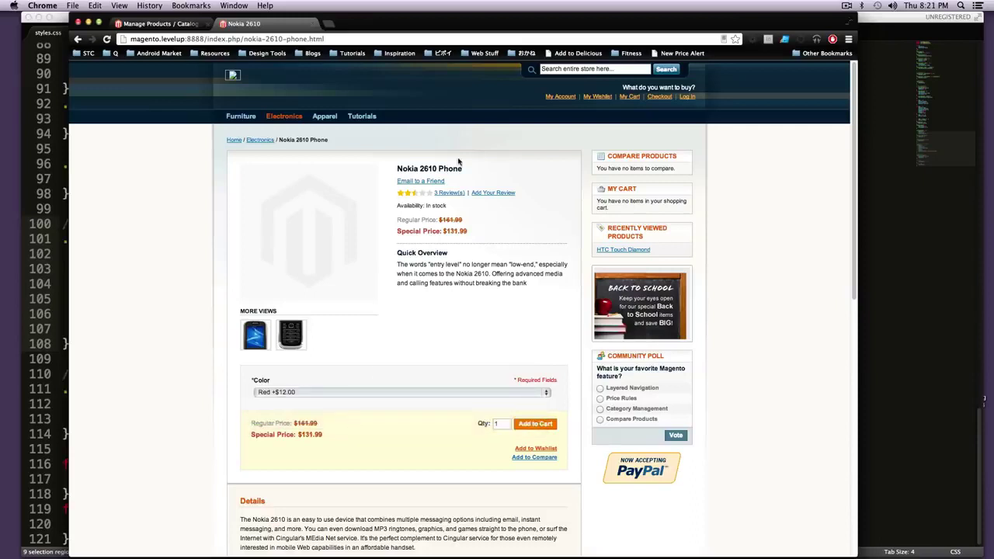
click(429, 394)
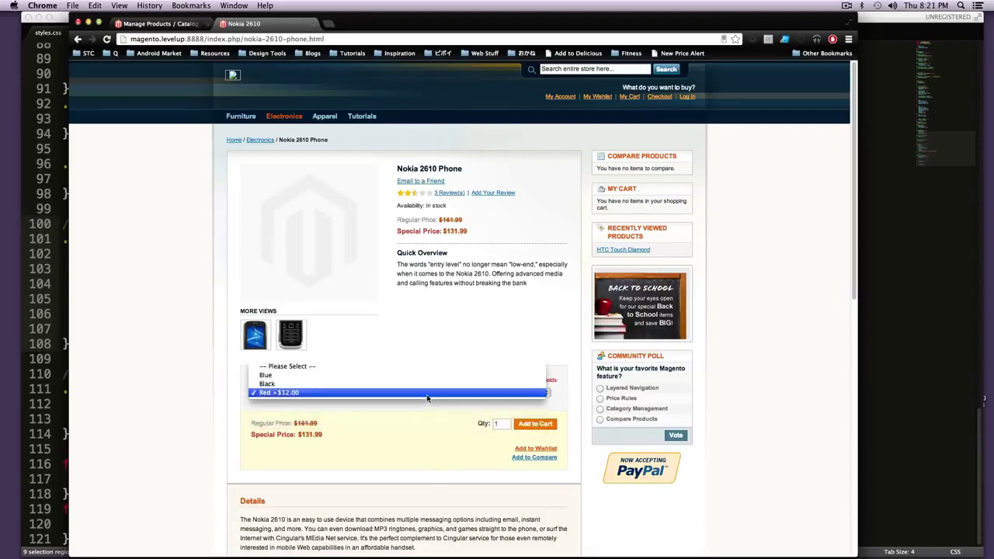
key(Escape)
click(422, 394)
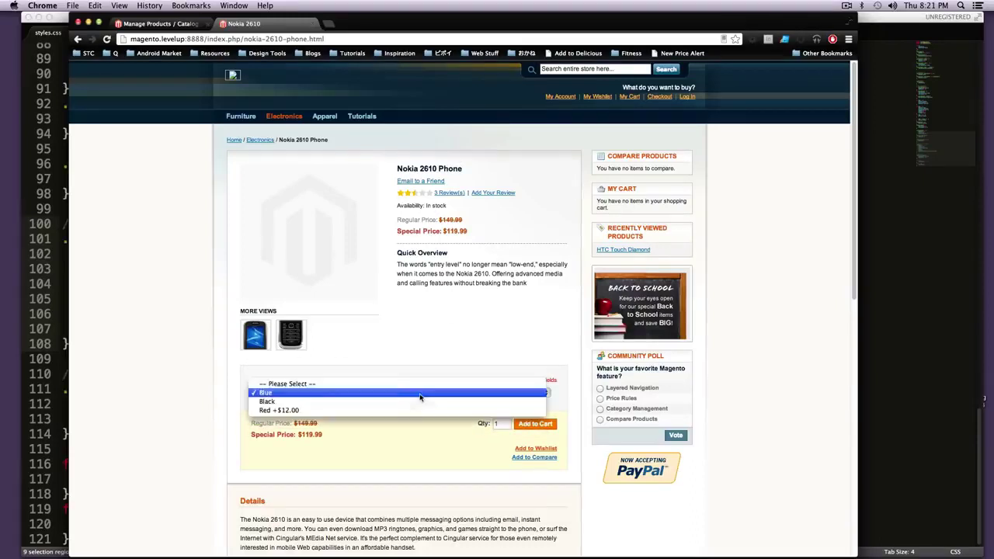
click(410, 384)
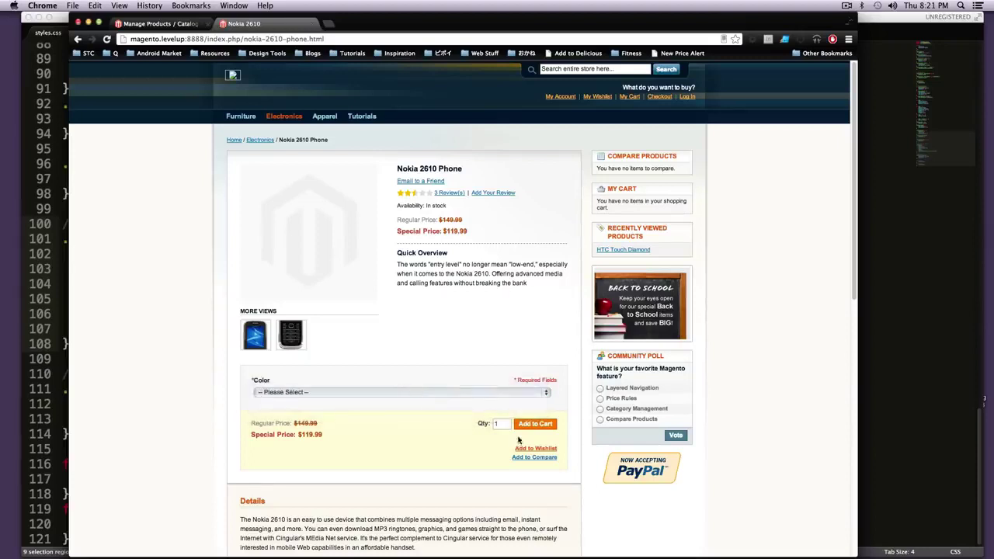
Try to add the phone to the cart without a color, and then select Red as the Color option.
click(532, 430)
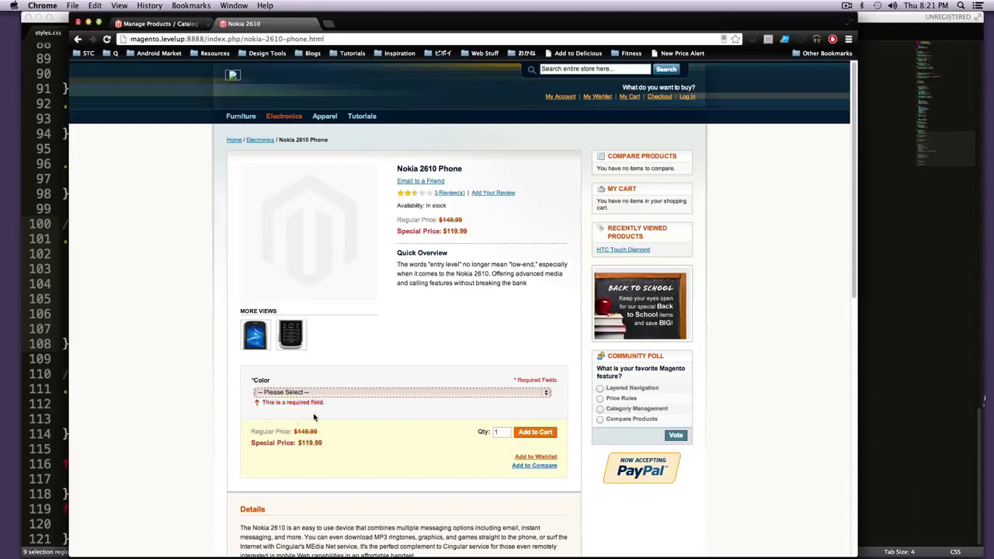
click(351, 394)
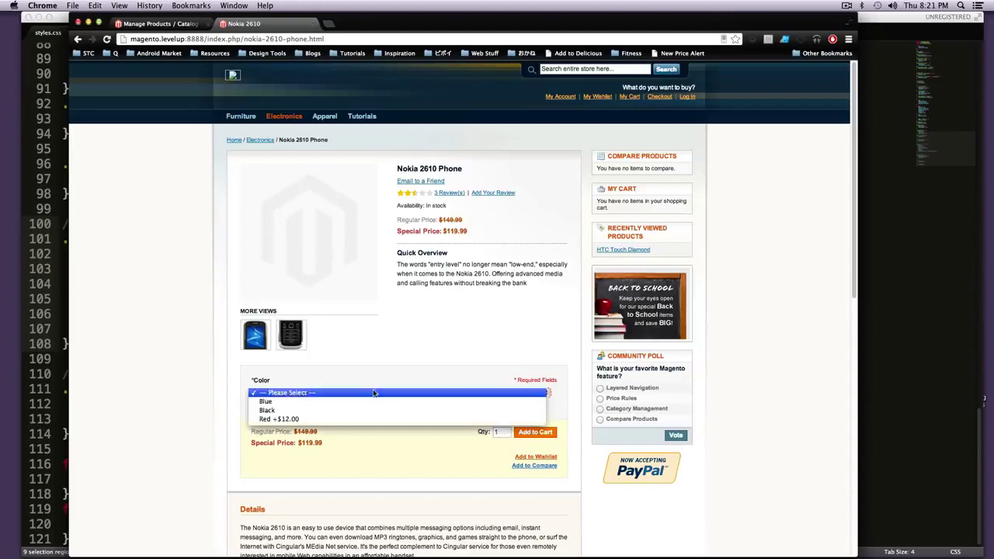
click(362, 394)
click(359, 394)
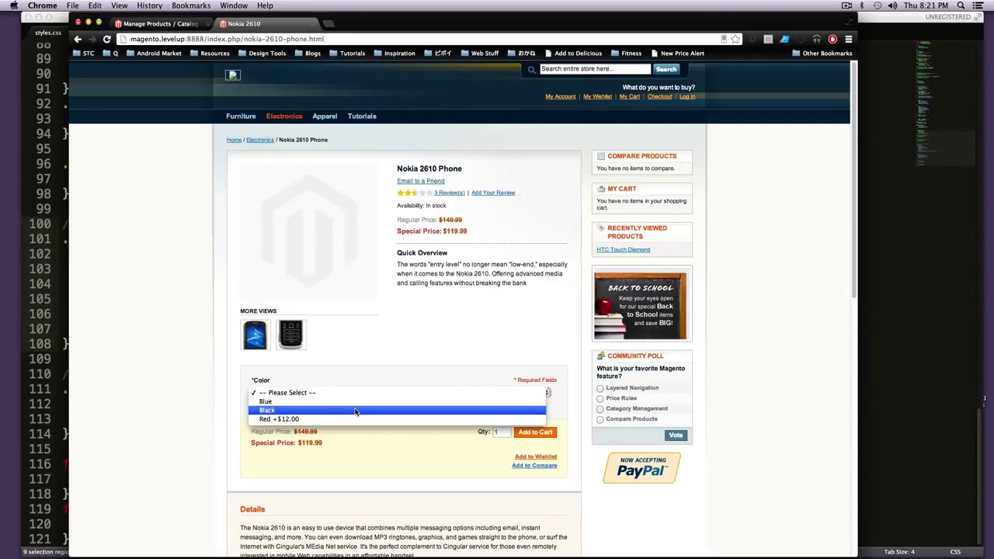
click(357, 418)
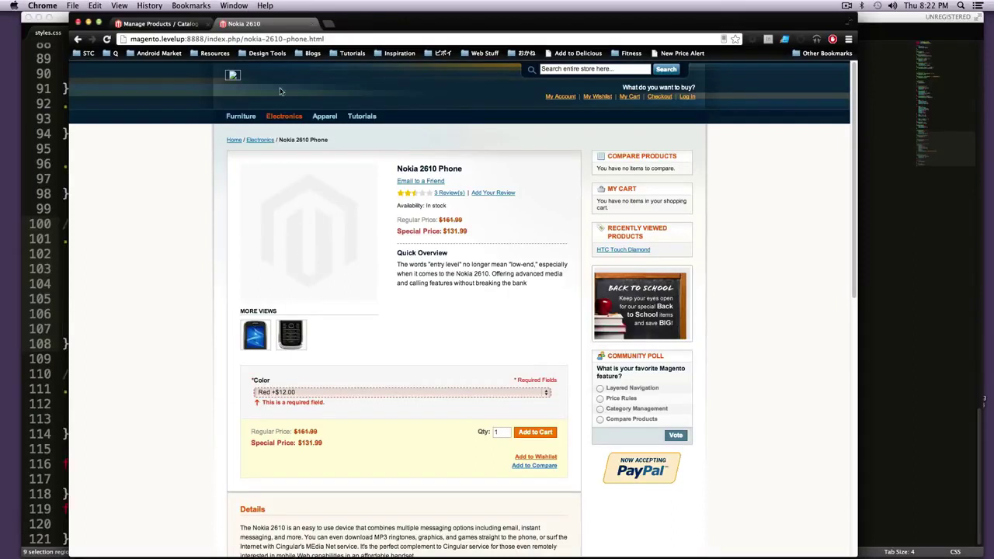
Return to the Magento admin panel and open the Nokia 2610 Phone's custom options.
click(184, 24)
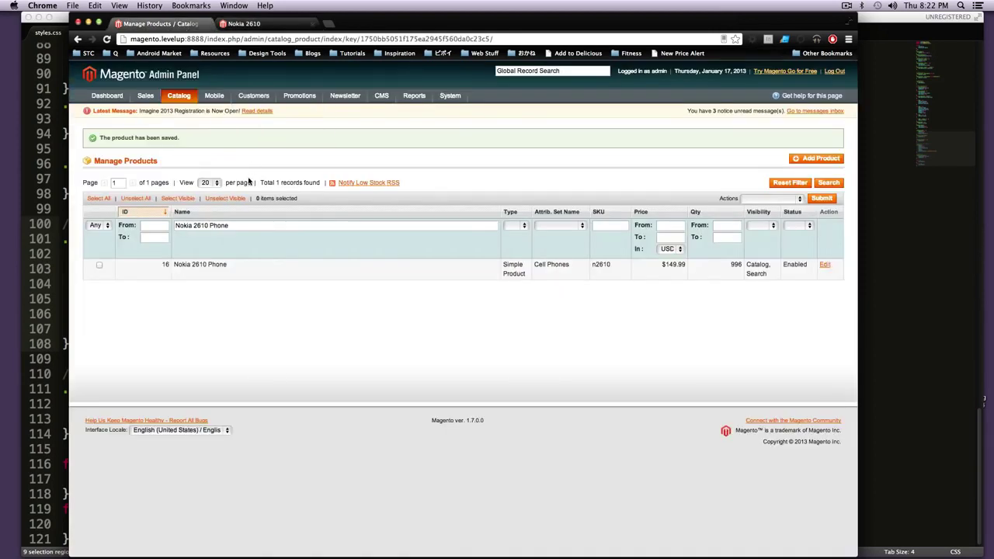
click(190, 274)
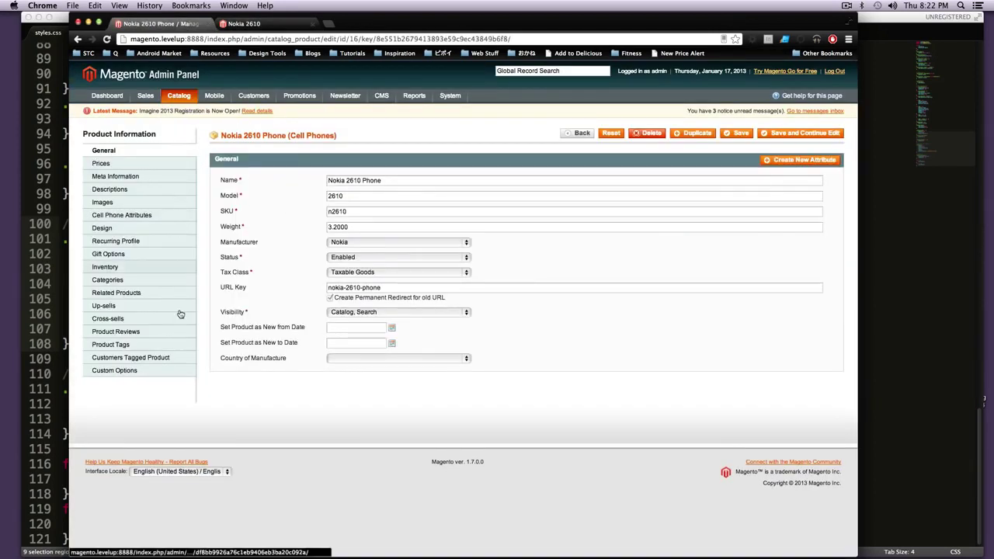
click(154, 373)
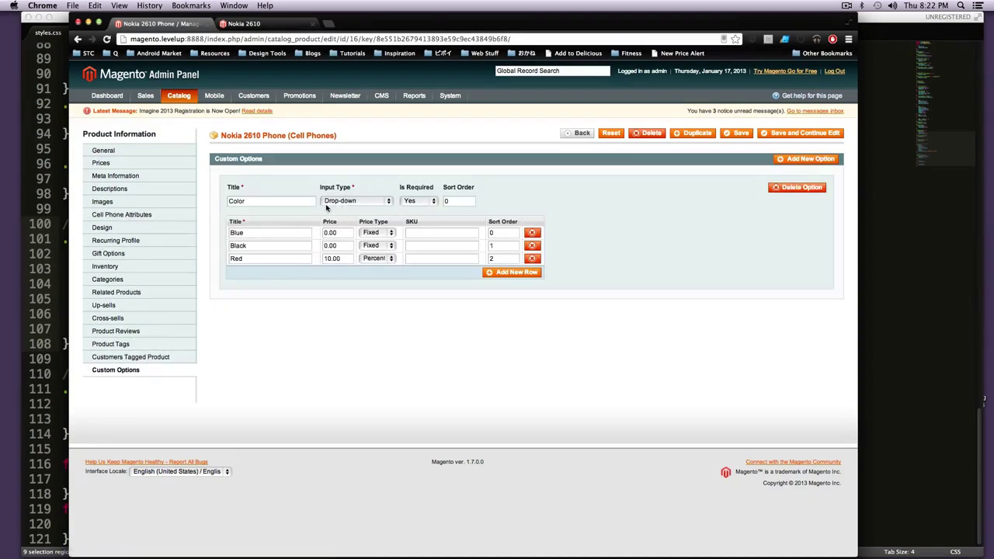
Add a required custom option titled Disclaimer with the Checkbox input type and sort order 1.
click(810, 159)
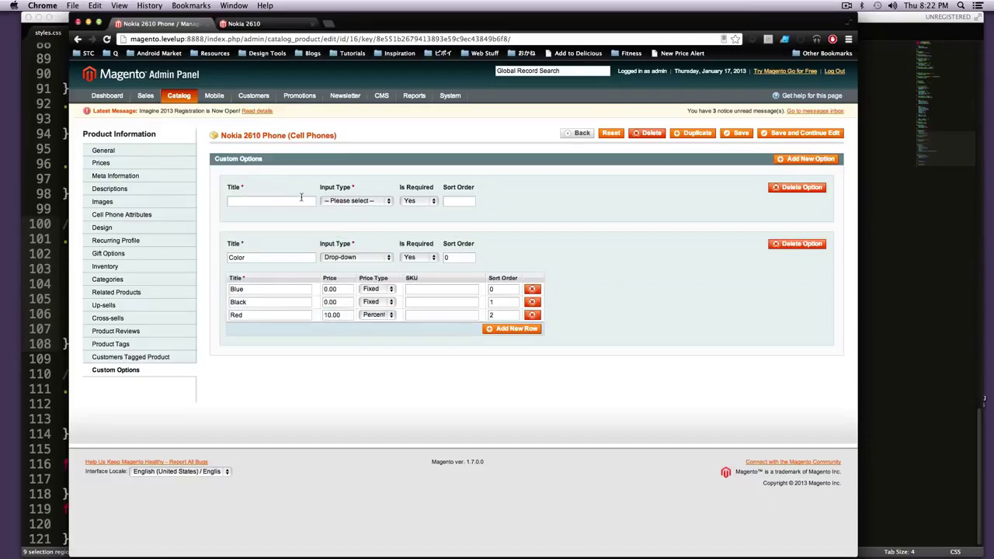
click(358, 200)
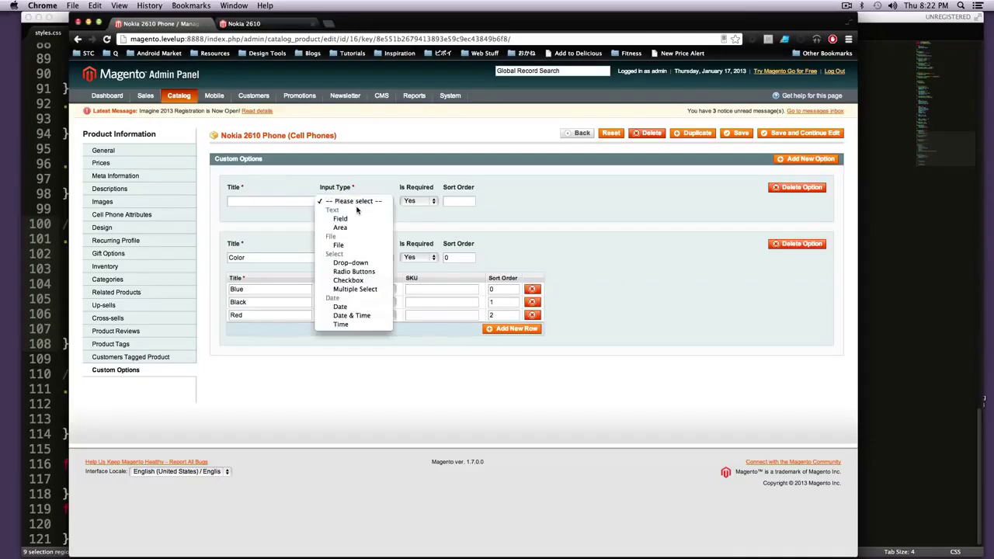
click(368, 283)
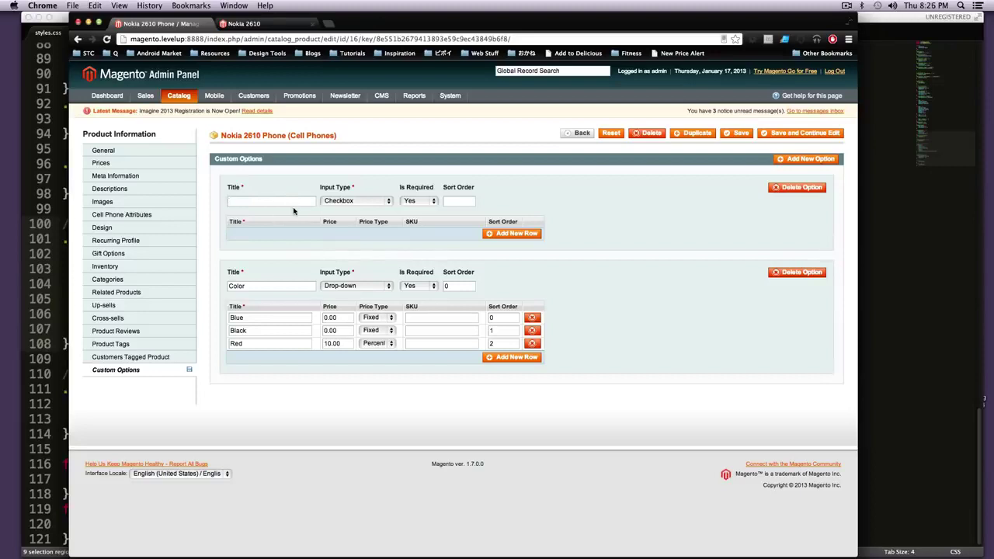
text(Disclaimer)
right_click(241, 205)
click(264, 208)
click(456, 198)
text(1)
click(424, 203)
click(425, 203)
Add a value row titled I AGREE to the Disclaimer checkbox option.
click(513, 233)
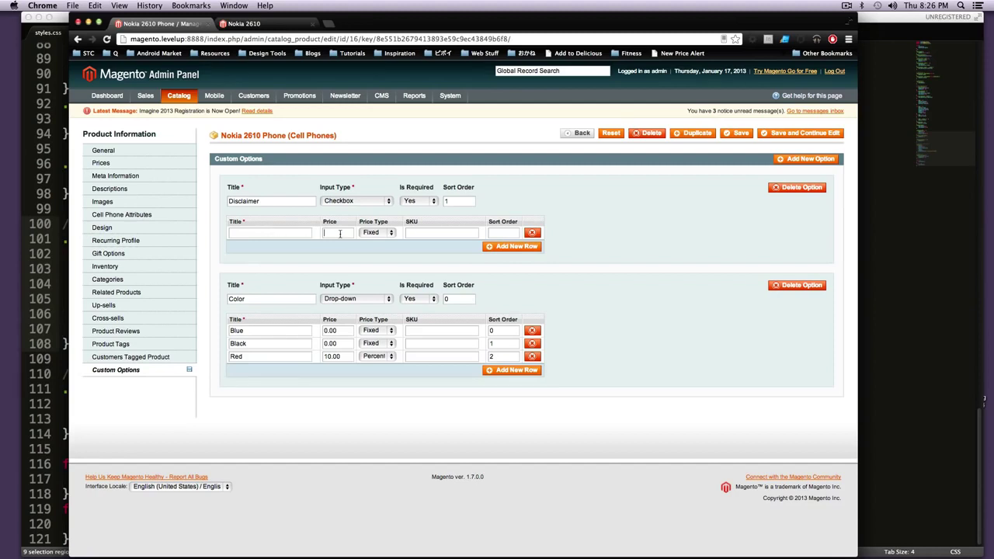
click(470, 231)
click(246, 233)
text(I AGREE)
drag(260, 233, 221, 226)
click(264, 233)
Change the checkbox option's title to Terms Disclaimer and save the product.
click(230, 200)
text(Terms)
click(740, 133)
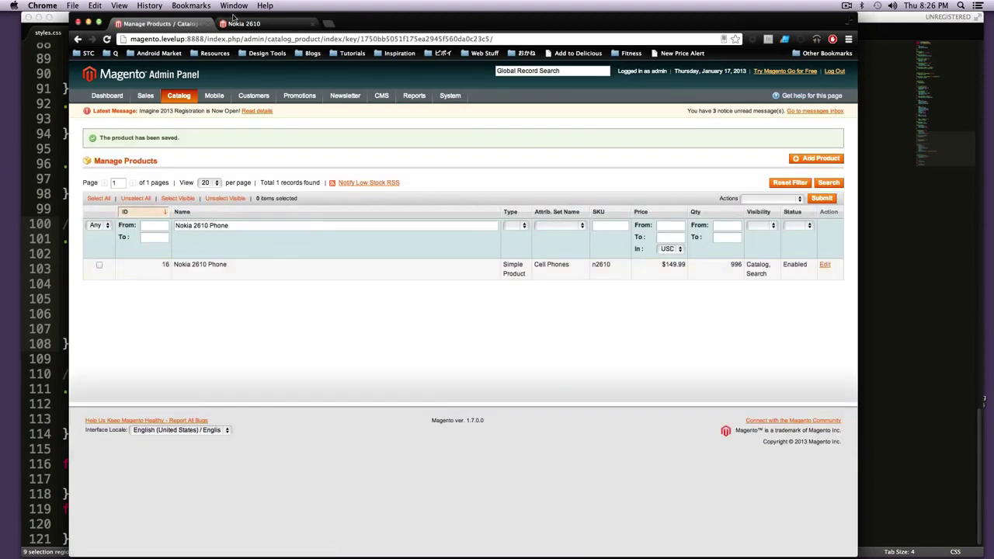
Reload the Nokia 2610 Phone page on the storefront and check the Terms Disclaimer option and its I AGREE checkbox.
click(236, 23)
click(106, 38)
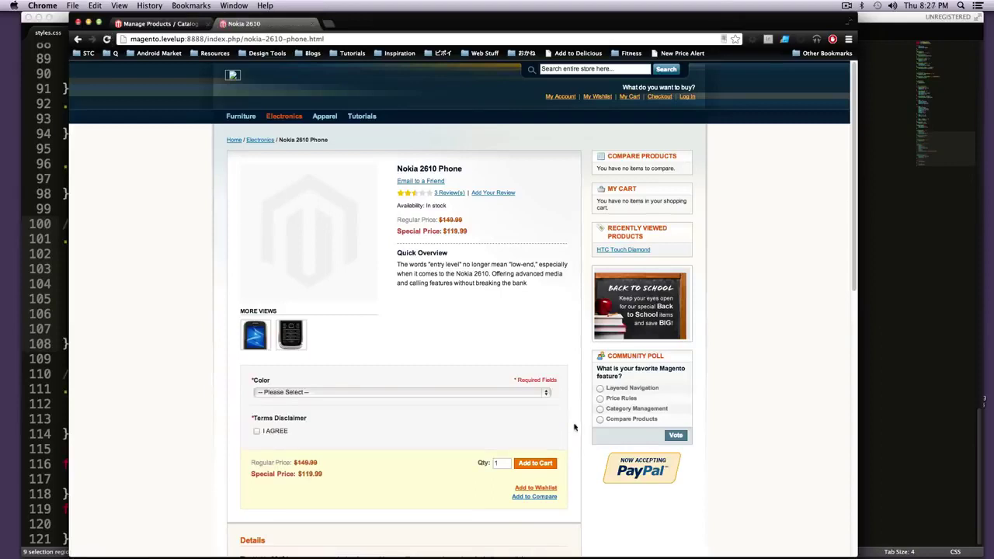
drag(263, 418, 303, 415)
click(304, 419)
click(258, 432)
click(258, 432)
Choose Black as the color, test adding to the cart without agreeing, and then accept I AGREE and add the phone to the cart.
click(525, 393)
click(522, 412)
click(536, 463)
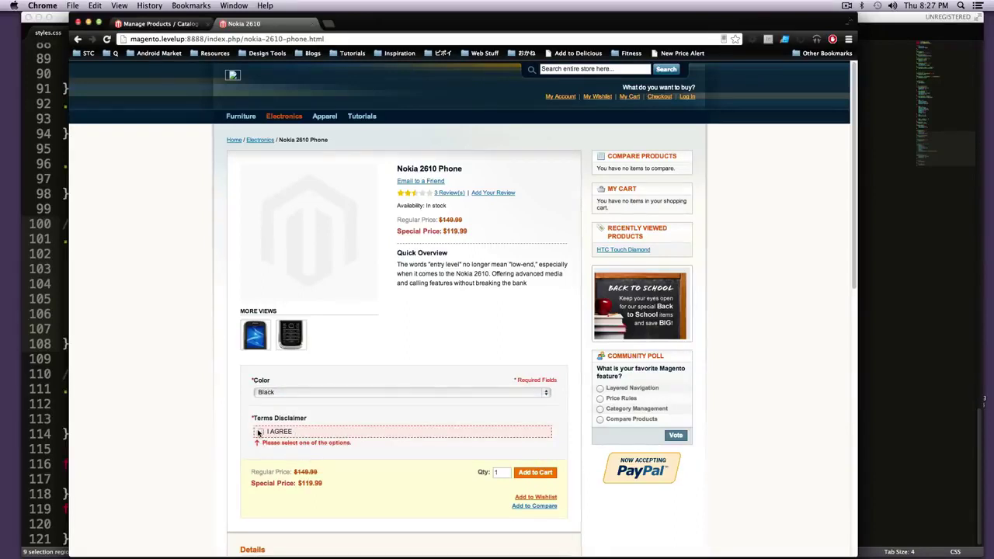
click(525, 473)
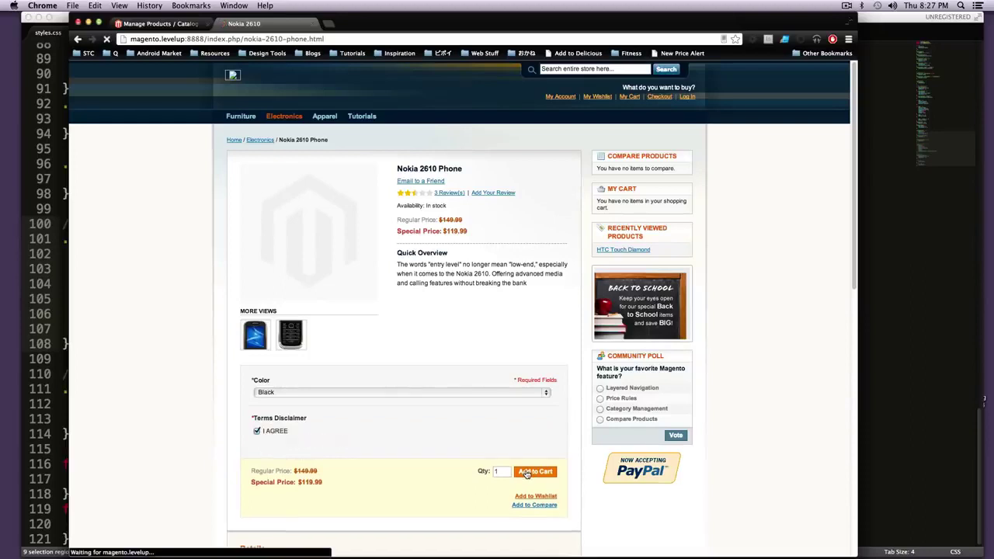